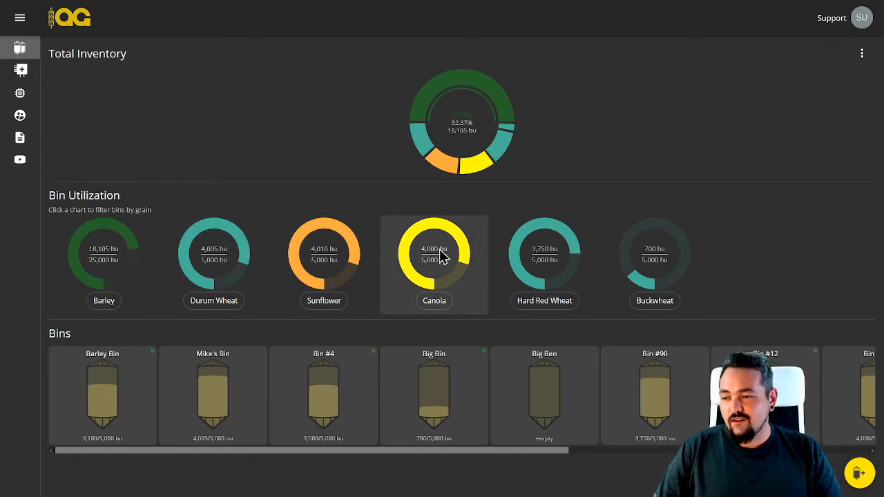
Filter the bins by Barley and by Durum Wheat, clear the filter, and browse the full bin list
{"action": "left_click", "coordinate": [119, 251]}
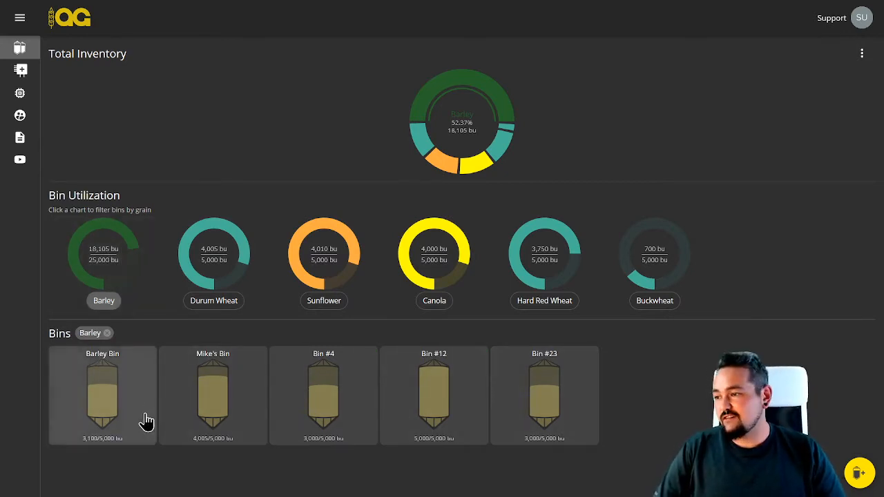
{"action": "left_click", "coordinate": [216, 275]}
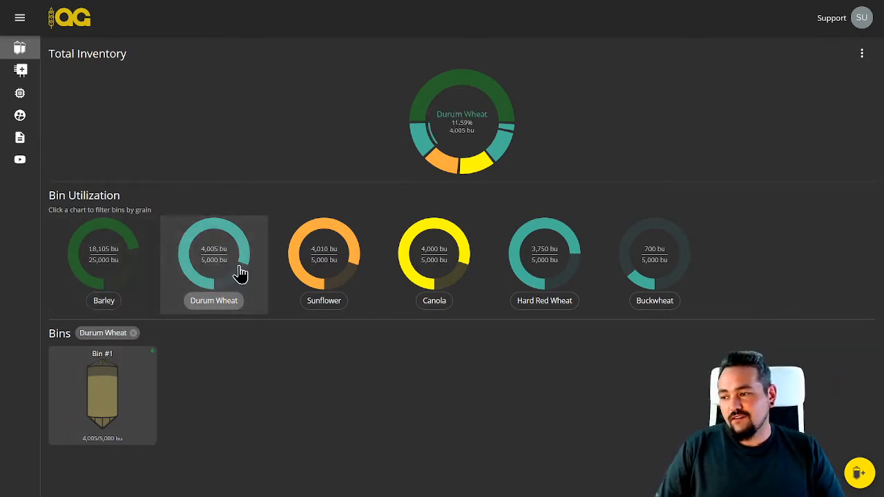
{"action": "left_click", "coordinate": [118, 266]}
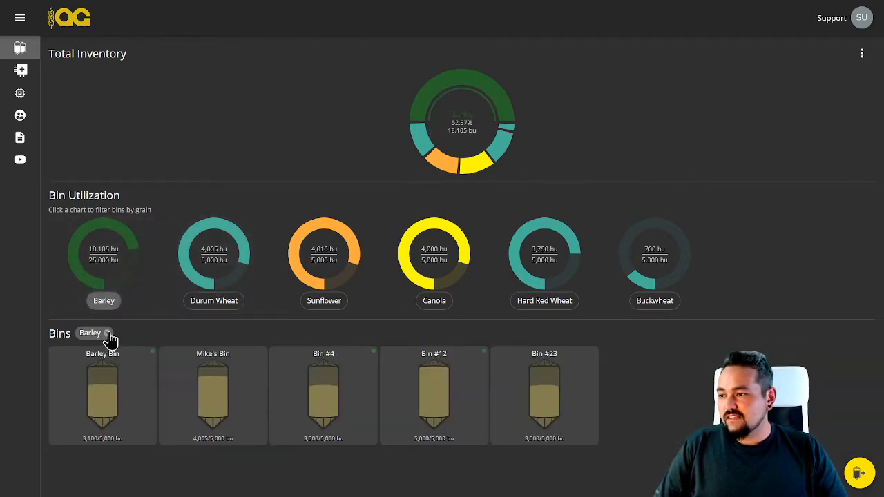
{"action": "left_click", "coordinate": [107, 333]}
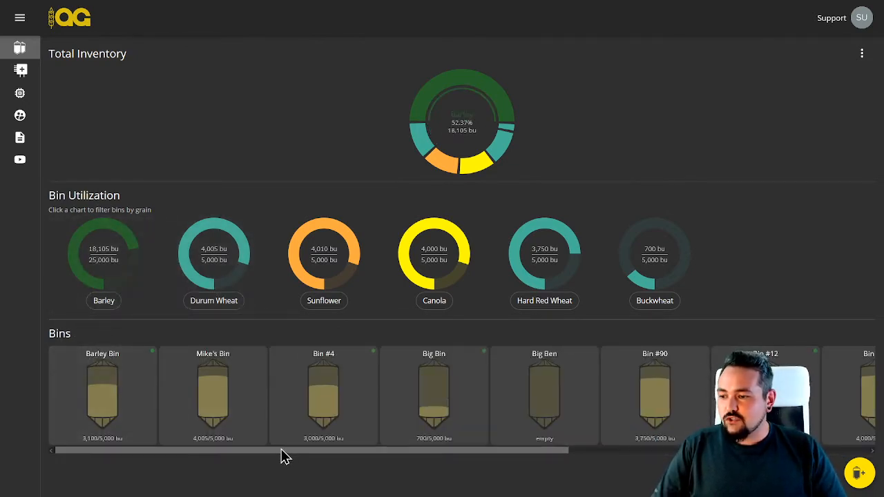
{"action": "left_click_drag", "start_coordinate": [283, 454], "coordinate": [211, 467]}
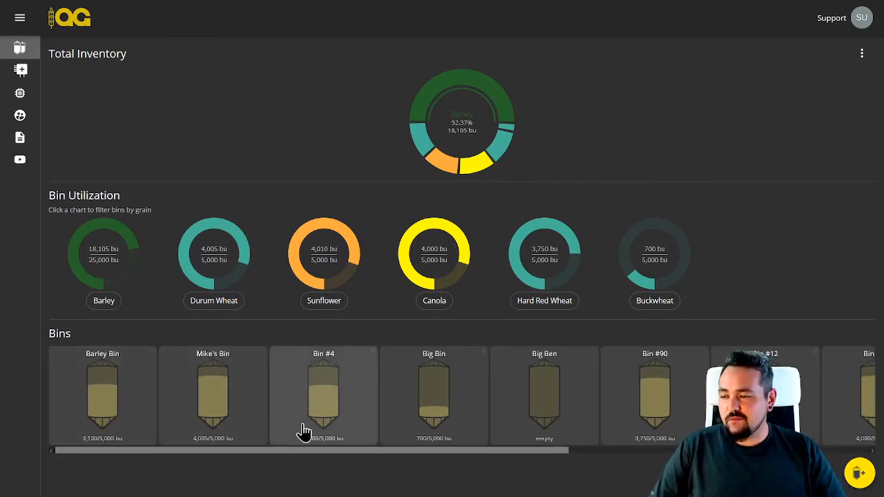
{"action": "left_click", "coordinate": [116, 288]}
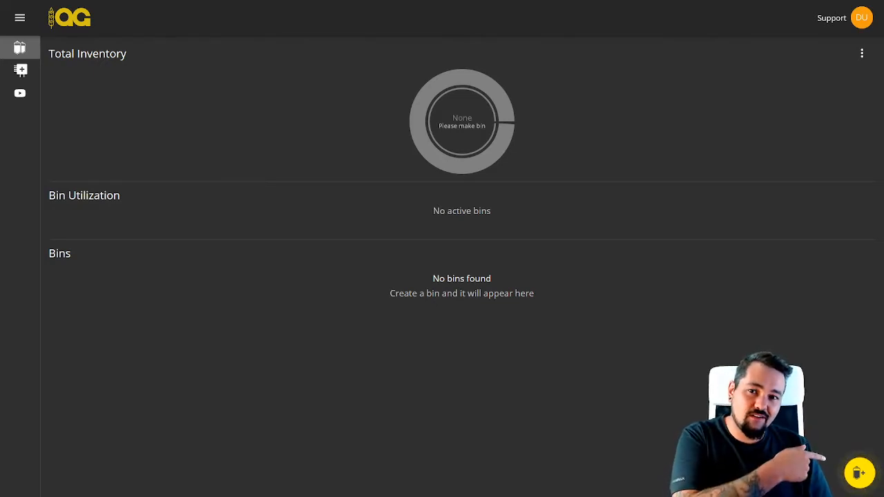
Start a new bin named Bin #1 with a height of 35 ft and a diameter of 18 ft
{"action": "left_click", "coordinate": [858, 473]}
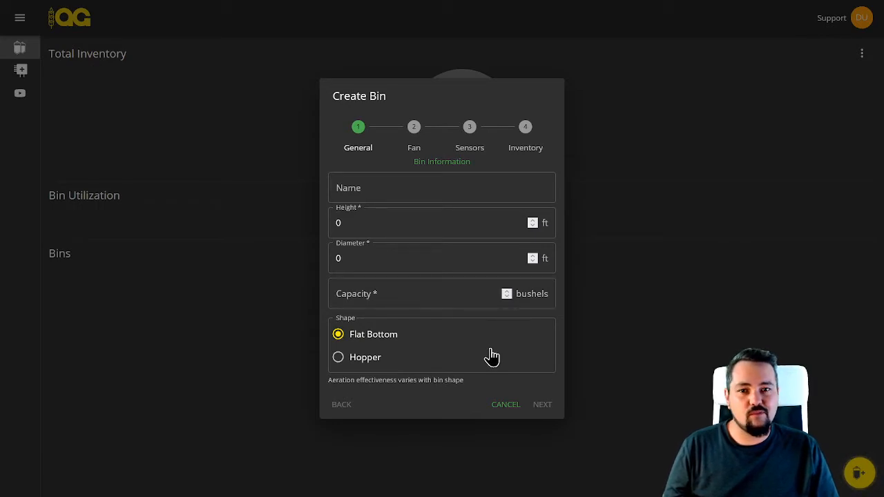
{"action": "left_click", "coordinate": [416, 198]}
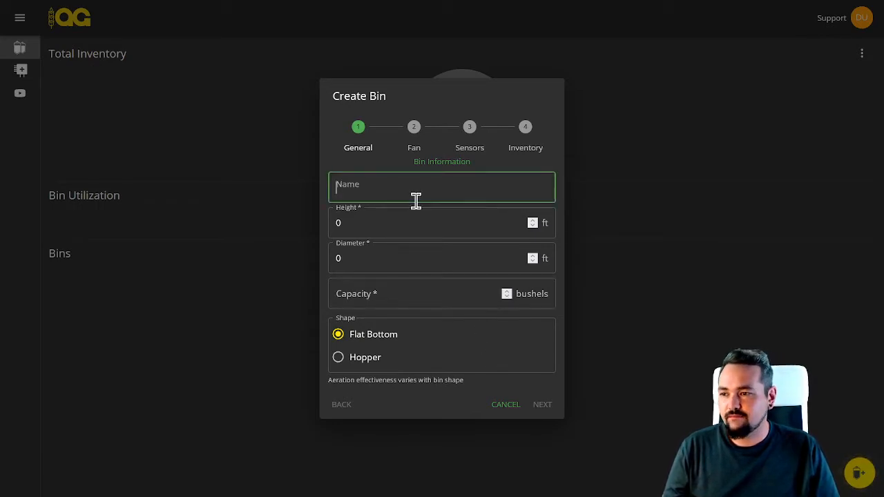
{"action": "type", "text": "Bin #1"}
{"action": "left_click", "coordinate": [338, 220]}
{"action": "type", "text": "35"}
{"action": "left_click", "coordinate": [328, 258]}
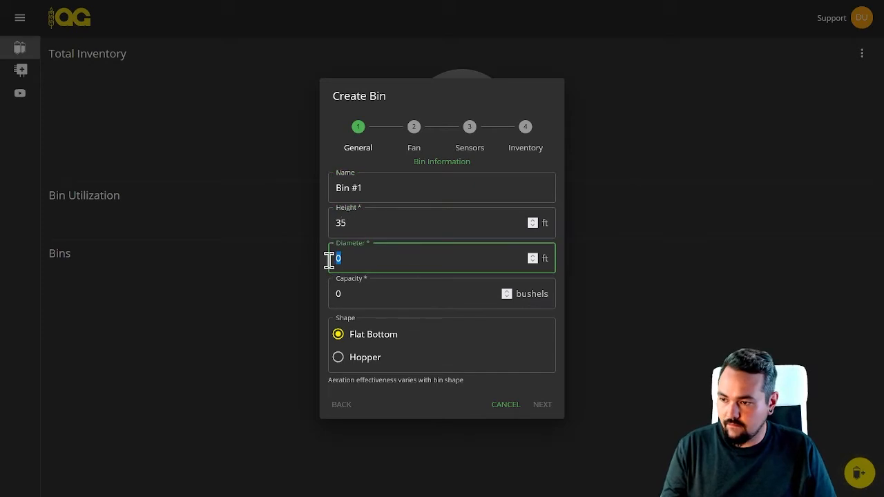
{"action": "type", "text": "18"}
Set the new bin's capacity to 5200 bushels and its shape to Hopper, and continue to the fan settings
{"action": "left_click", "coordinate": [357, 292]}
{"action": "left_click_drag", "start_coordinate": [357, 292], "coordinate": [319, 297]}
{"action": "type", "text": "5200"}
{"action": "left_click", "coordinate": [338, 357]}
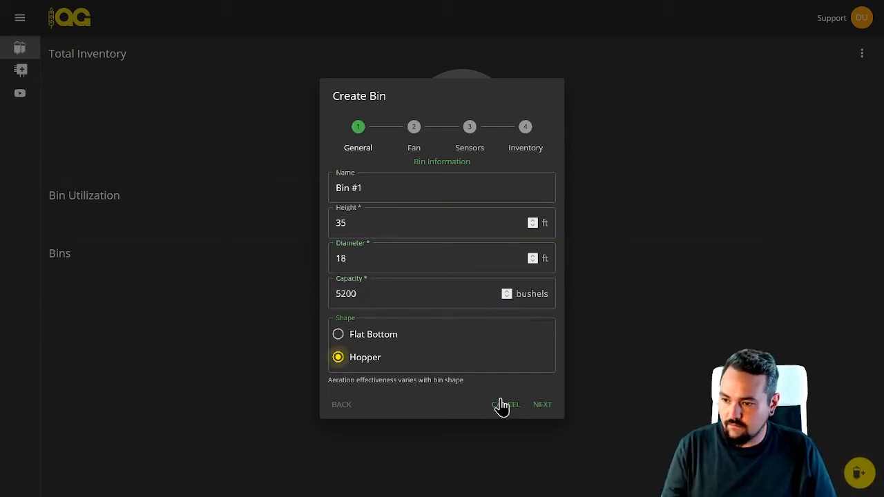
{"action": "left_click", "coordinate": [538, 406]}
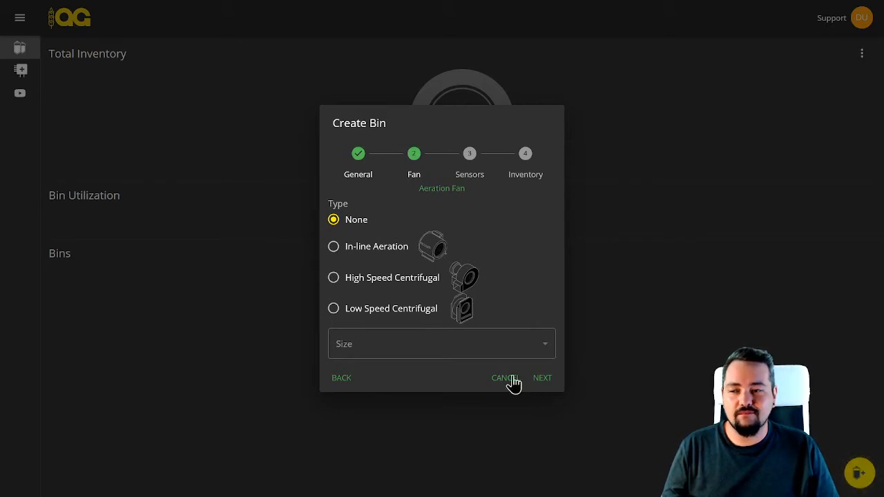
Give the bin a High Speed Centrifugal fan with a size, and leave the sensors unassigned
{"action": "left_click", "coordinate": [402, 279]}
{"action": "left_click", "coordinate": [410, 329]}
{"action": "left_click", "coordinate": [418, 379]}
{"action": "left_click", "coordinate": [542, 389]}
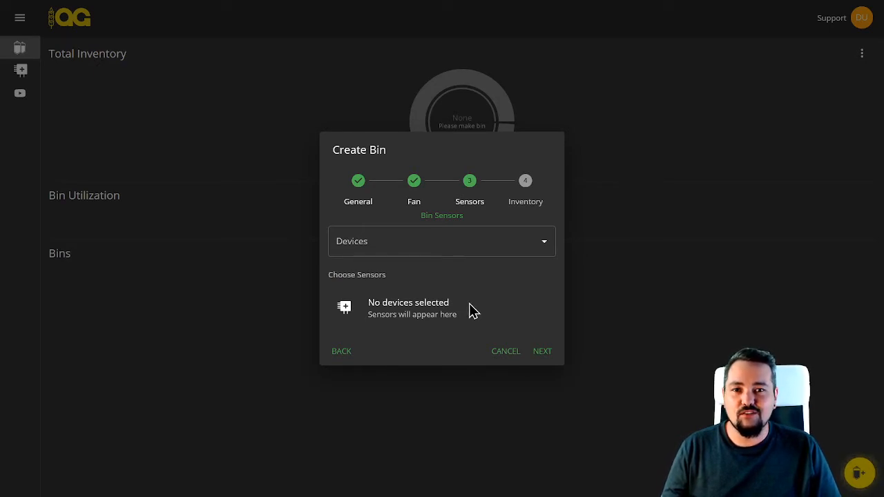
{"action": "left_click", "coordinate": [535, 351]}
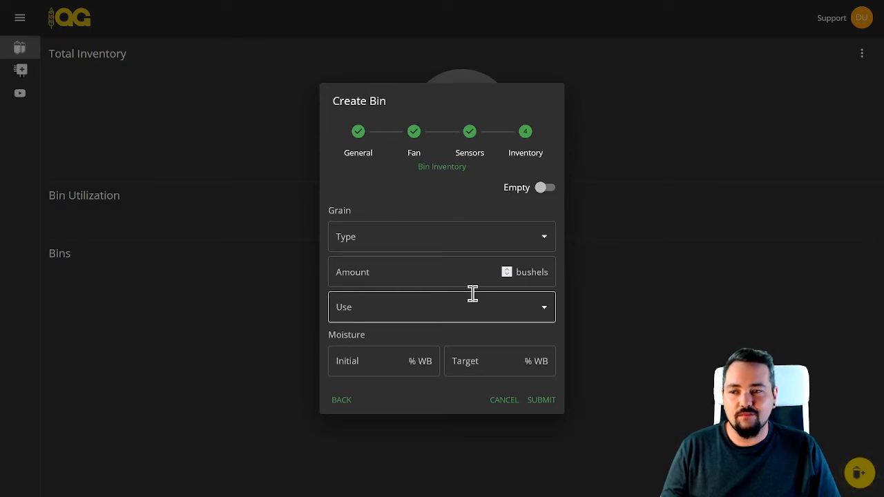
Set the bin's inventory to Barley, 3000 bushels, for Commercial use
{"action": "left_click", "coordinate": [456, 236]}
{"action": "left_click", "coordinate": [408, 313]}
{"action": "left_click", "coordinate": [388, 276]}
{"action": "type", "text": "3000"}
{"action": "left_click", "coordinate": [390, 307]}
{"action": "left_click", "coordinate": [384, 345]}
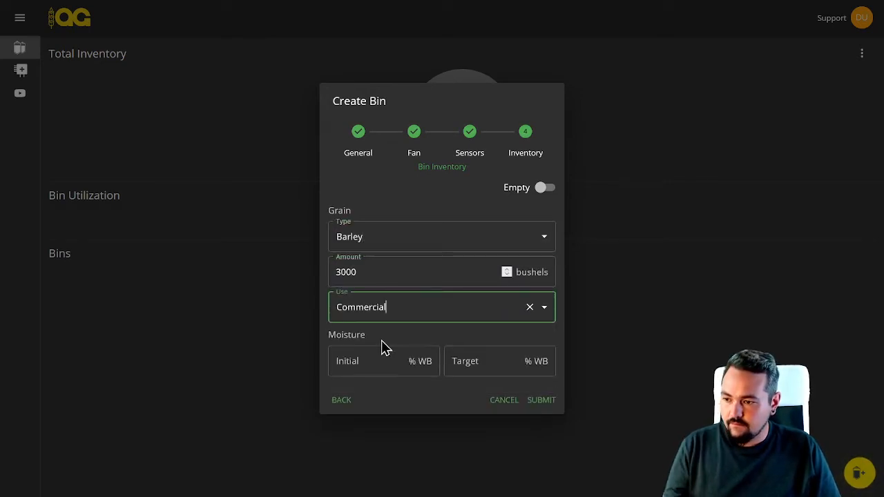
Set the initial and target moisture to 14.5 % WB and submit the new bin
{"action": "left_click", "coordinate": [339, 359]}
{"action": "type", "text": "14.5"}
{"action": "left_click", "coordinate": [469, 365]}
{"action": "type", "text": "14.5"}
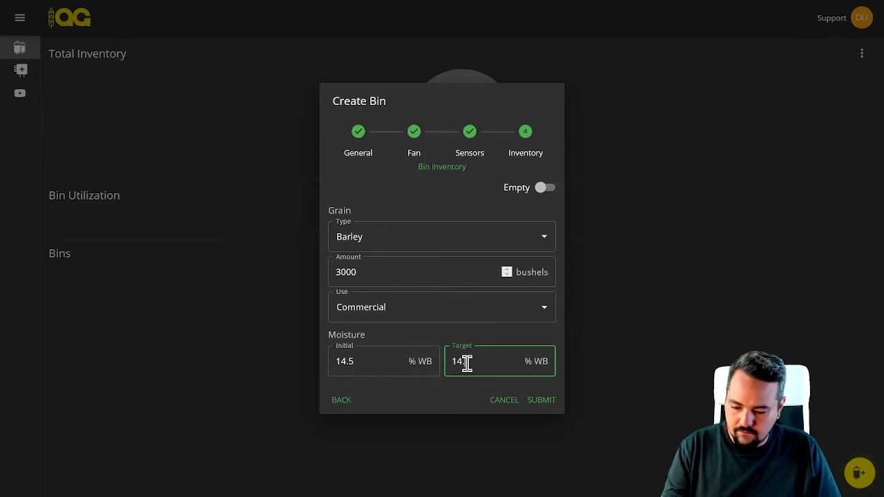
{"action": "left_click", "coordinate": [507, 341]}
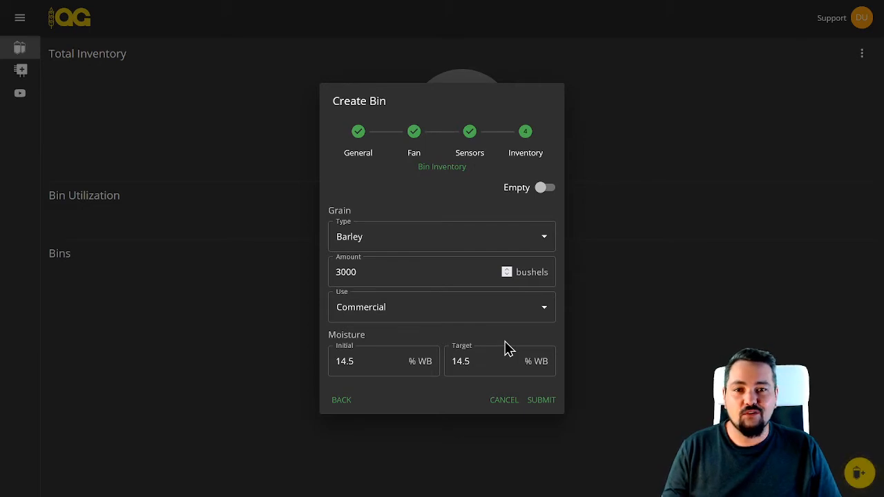
{"action": "left_click", "coordinate": [539, 402]}
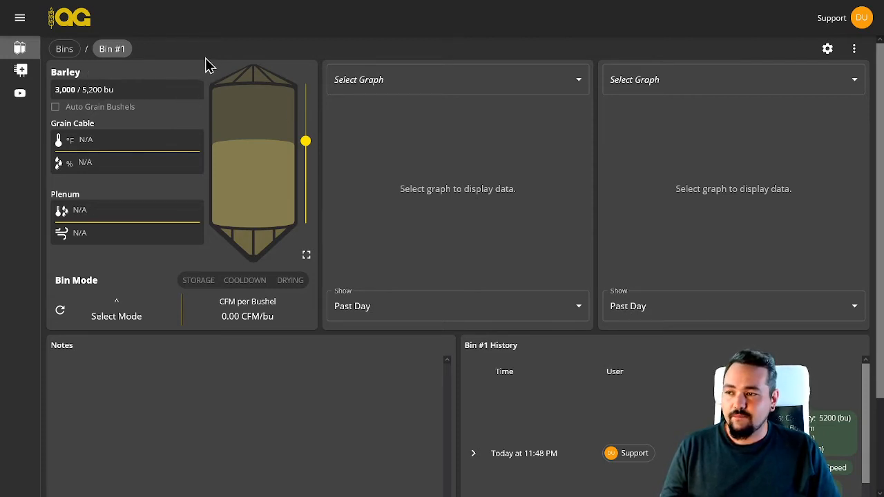
Look over Bin #1's details and change history and return to the bins overview
{"action": "scroll", "coordinate": [242, 180], "scroll_direction": "down", "scroll_amount": 2}
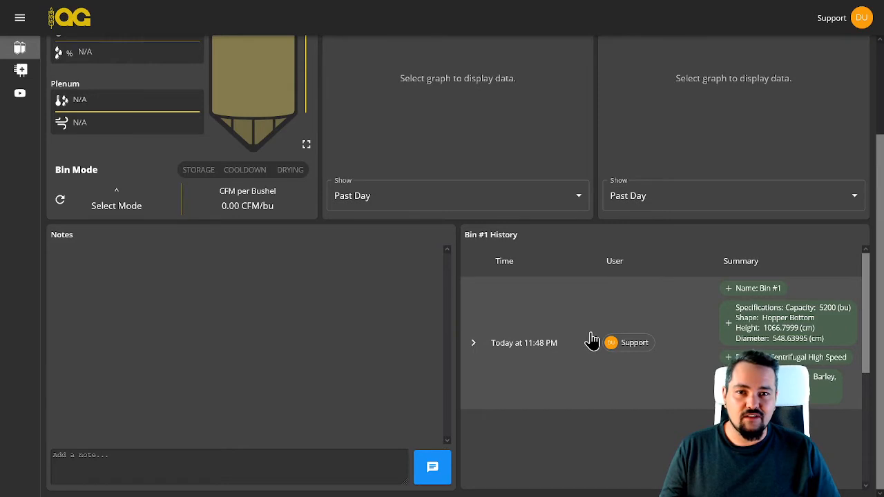
{"action": "scroll", "coordinate": [604, 335], "scroll_direction": "up", "scroll_amount": 2}
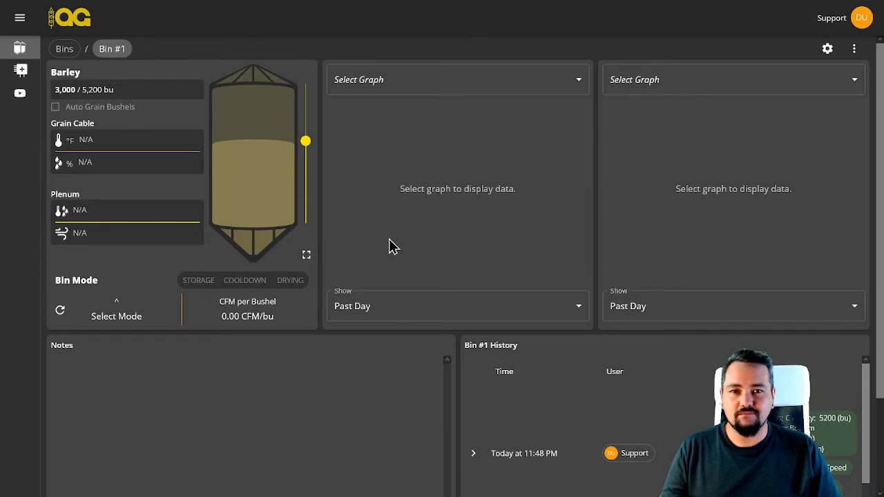
{"action": "left_click", "coordinate": [64, 49]}
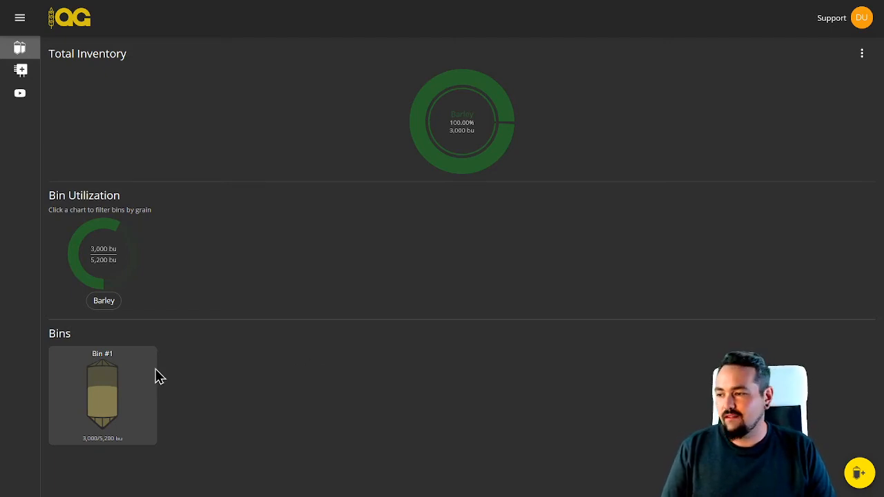
Add the device Bindapt+ 334 in Bin #1's sensor settings and expand its list of sensors
{"action": "left_click", "coordinate": [96, 387]}
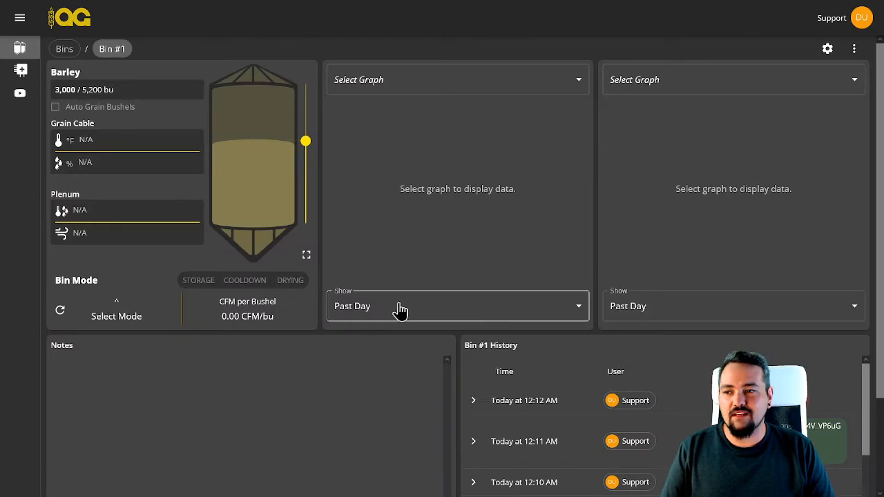
{"action": "left_click", "coordinate": [826, 50]}
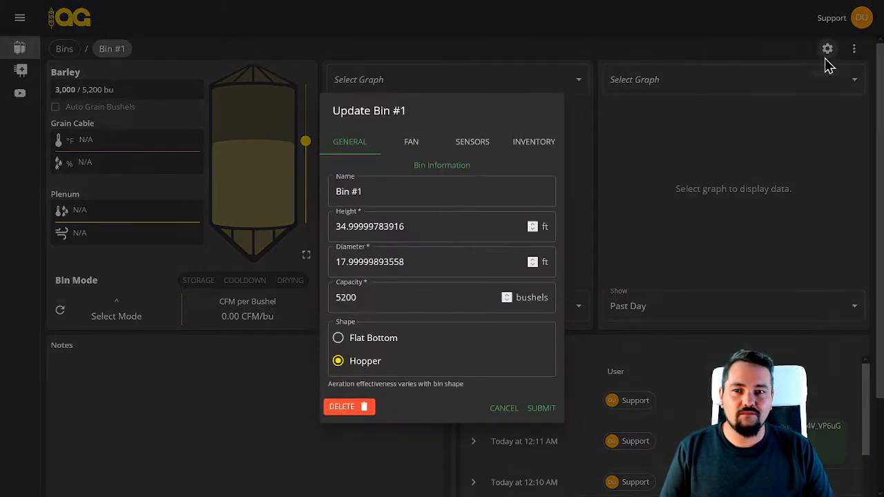
{"action": "left_click", "coordinate": [472, 138]}
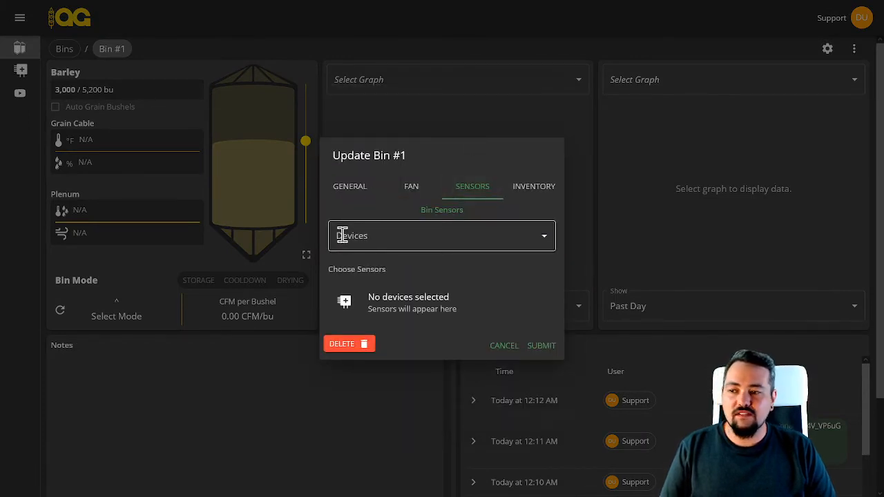
{"action": "left_click", "coordinate": [377, 238]}
{"action": "left_click", "coordinate": [371, 272]}
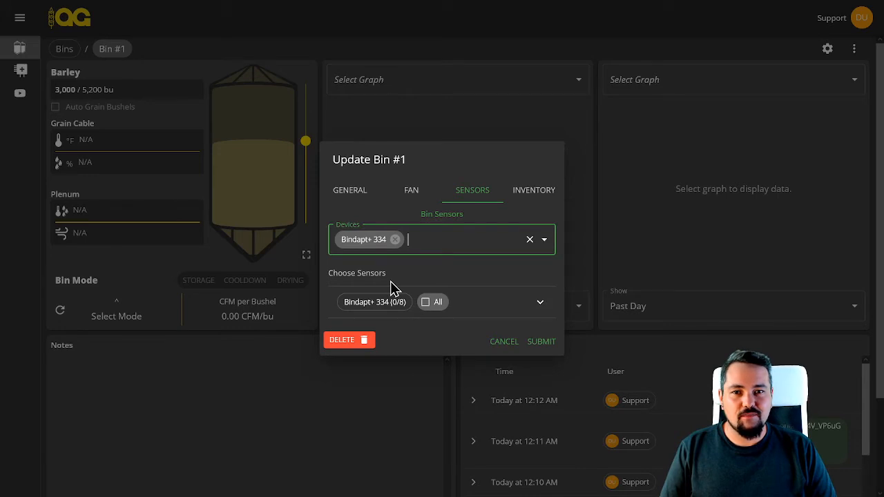
{"action": "left_click", "coordinate": [539, 304]}
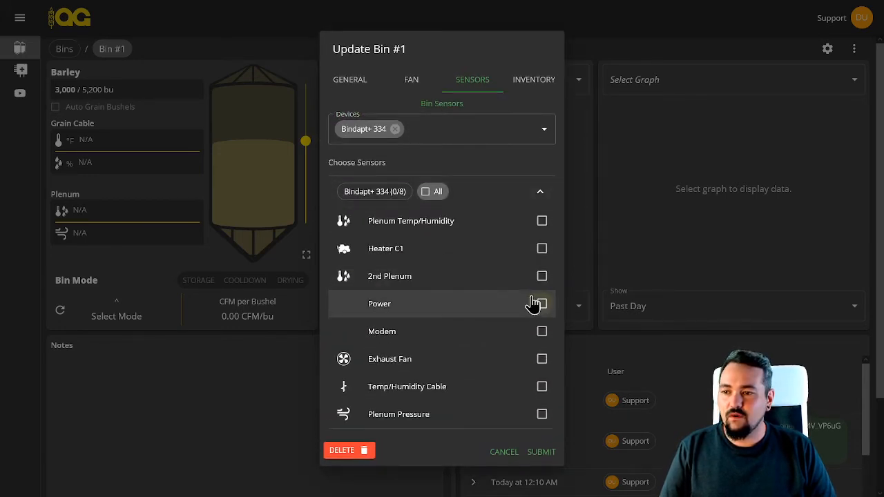
Assign the Plenum Temp/Humidity, Heater C1, Temp/Humidity Cable and Plenum Pressure sensors to Bin #1 and submit the update
{"action": "left_click", "coordinate": [541, 221]}
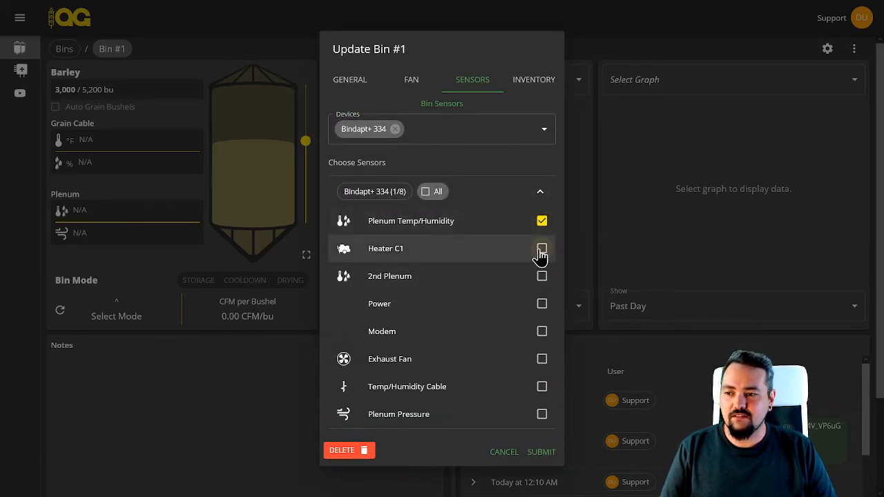
{"action": "left_click", "coordinate": [542, 249]}
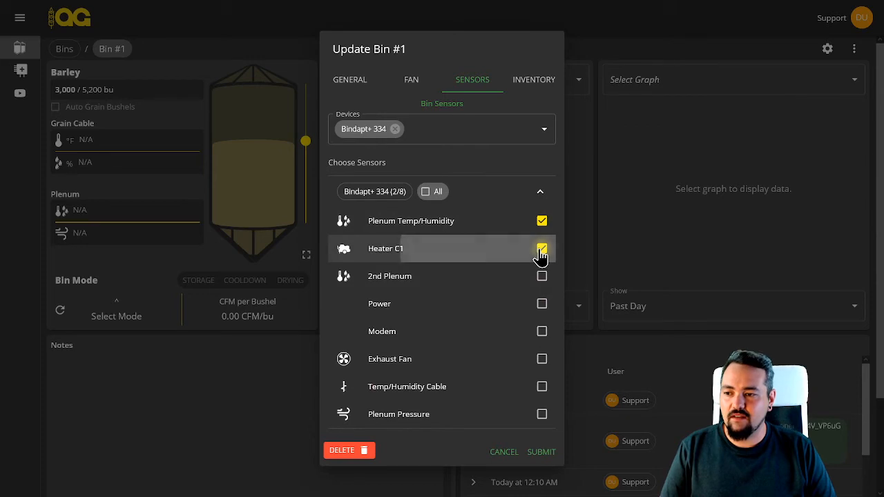
{"action": "left_click", "coordinate": [543, 391]}
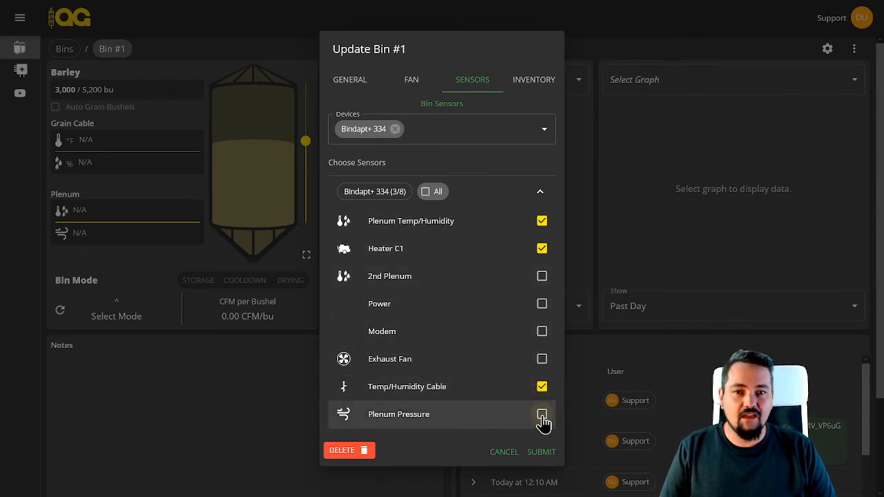
{"action": "left_click", "coordinate": [542, 416]}
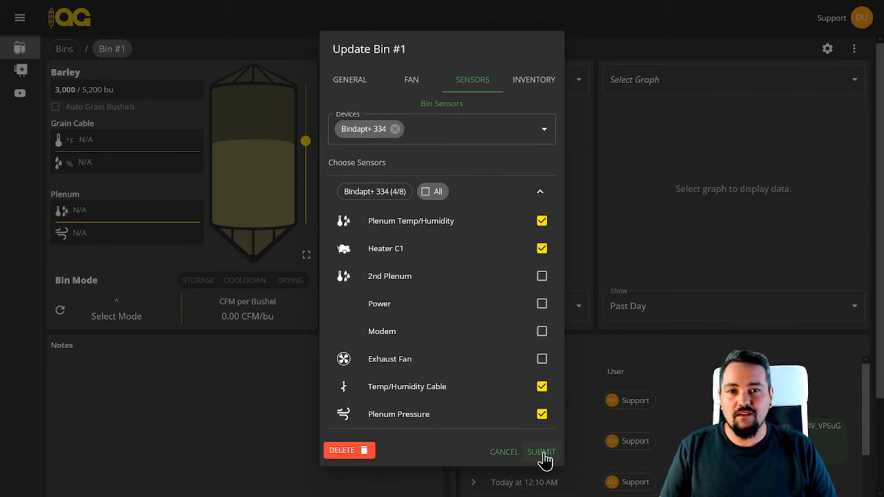
{"action": "left_click", "coordinate": [541, 452]}
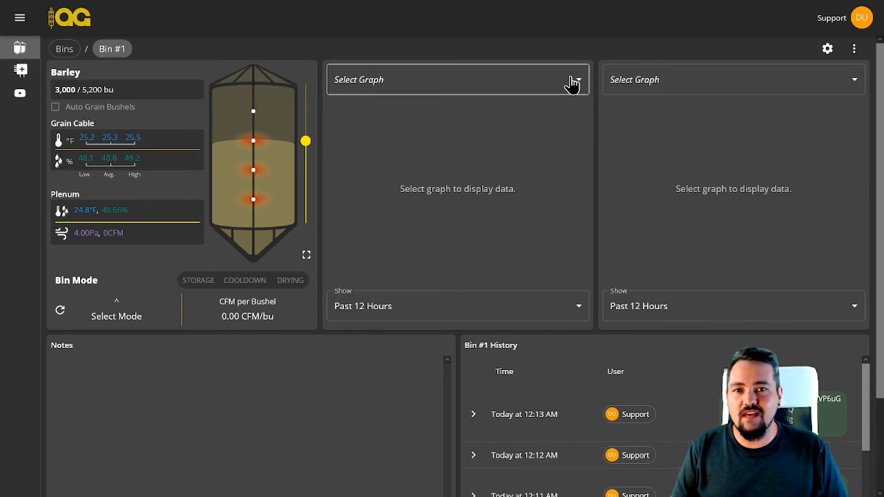
Show Plenum Pressure in Bin #1's first graph and Plenum Temp/Humidity (humidity) in the second
{"action": "left_click", "coordinate": [572, 83]}
{"action": "left_click", "coordinate": [514, 104]}
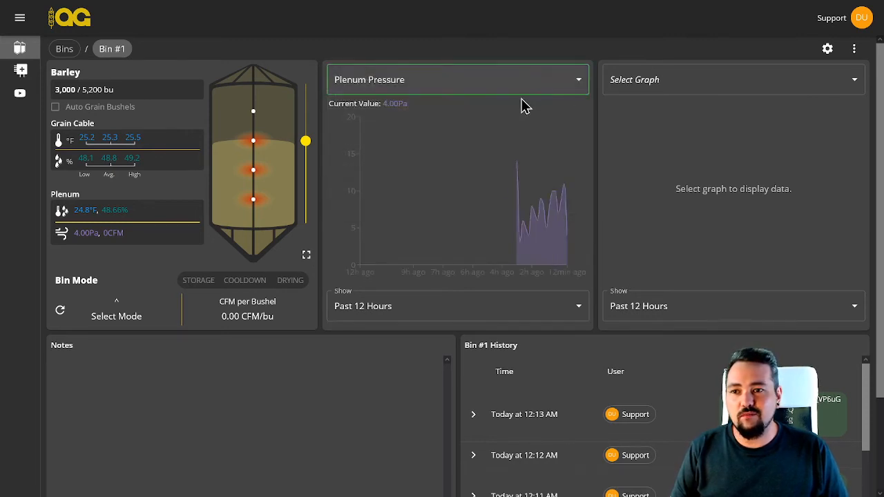
{"action": "left_click", "coordinate": [659, 89]}
{"action": "left_click", "coordinate": [661, 122]}
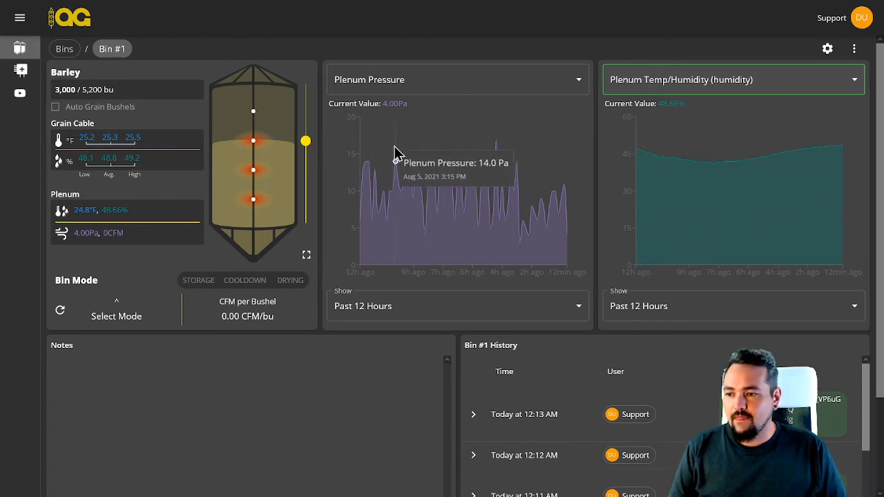
Set the time range of both the plenum pressure and humidity graphs to Past Hour
{"action": "left_click", "coordinate": [415, 306]}
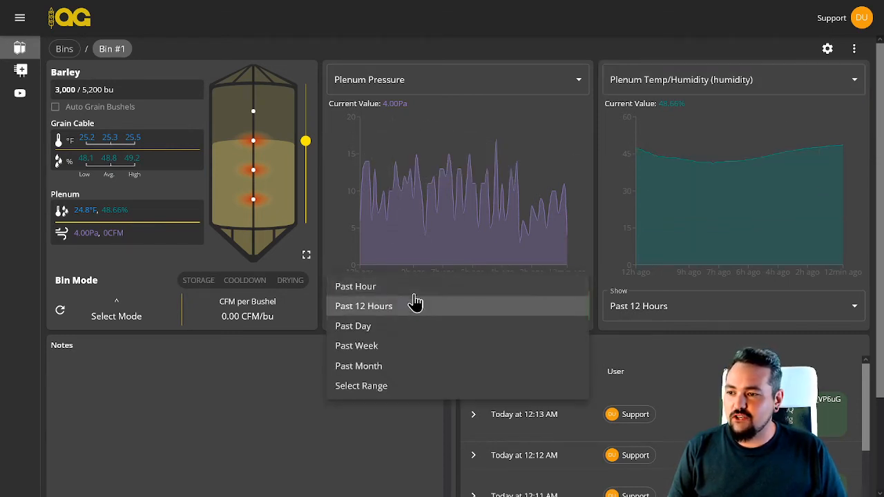
{"action": "left_click", "coordinate": [401, 286]}
{"action": "left_click", "coordinate": [649, 314]}
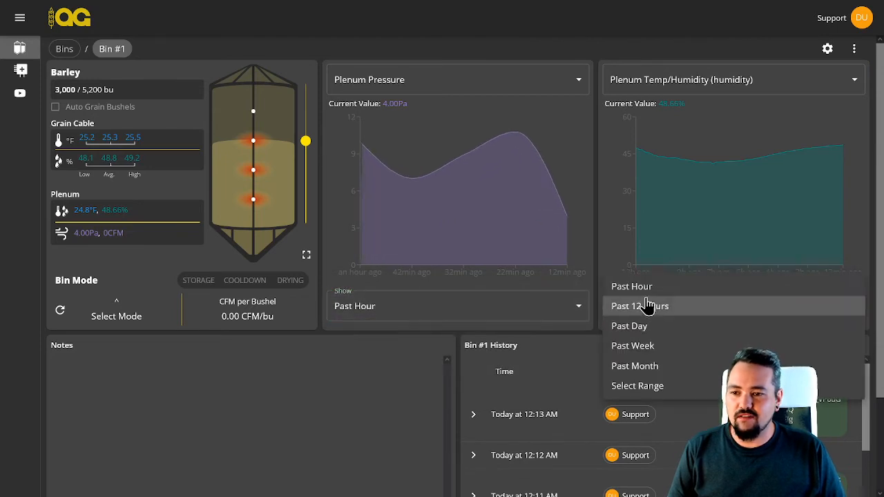
{"action": "left_click", "coordinate": [642, 286]}
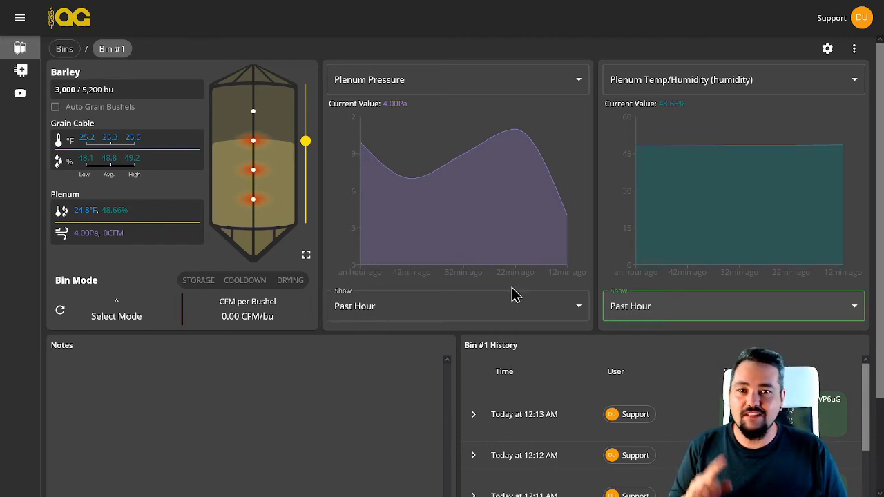
Post the note "Hello!" in Bin #1's notes
{"action": "scroll", "coordinate": [369, 364], "scroll_direction": "down", "scroll_amount": 2}
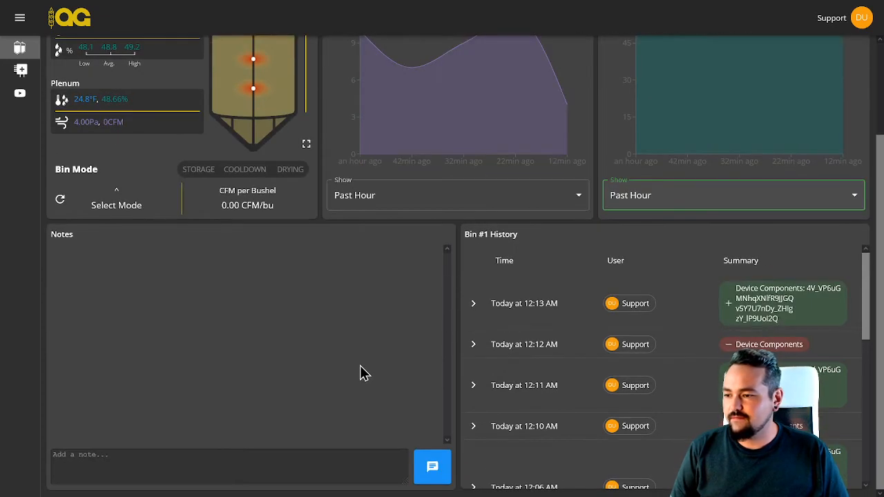
{"action": "left_click", "coordinate": [264, 452]}
{"action": "type", "text": "Hello!"}
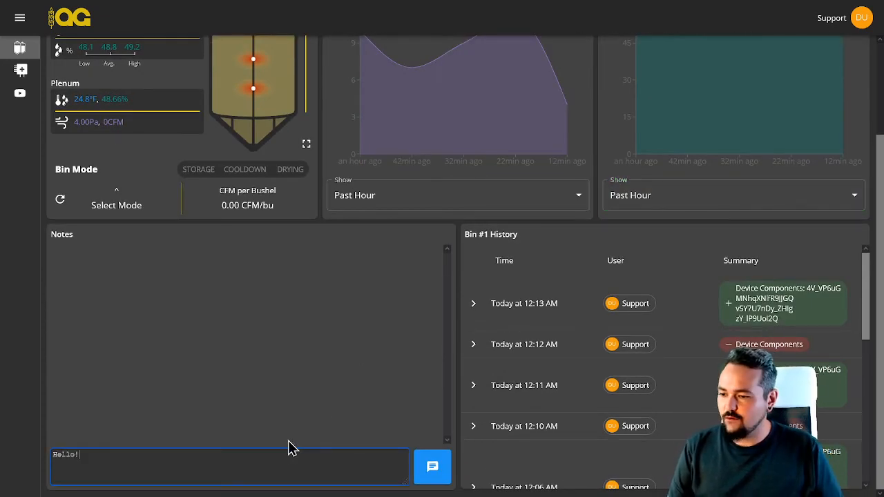
{"action": "left_click", "coordinate": [432, 467]}
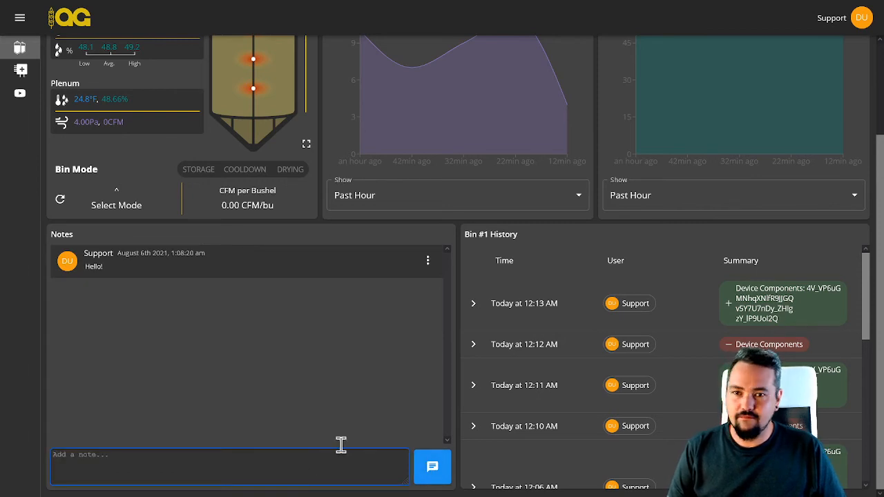
Share Bin #1 with the support account's e-mail address, granting the Edit, Share and Manage Users permissions
{"action": "scroll", "coordinate": [397, 350], "scroll_direction": "up", "scroll_amount": 2}
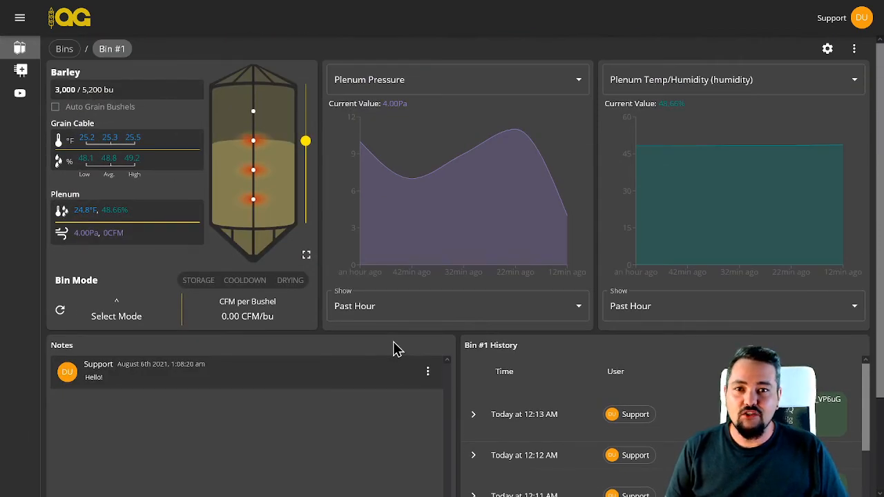
{"action": "left_click", "coordinate": [854, 54]}
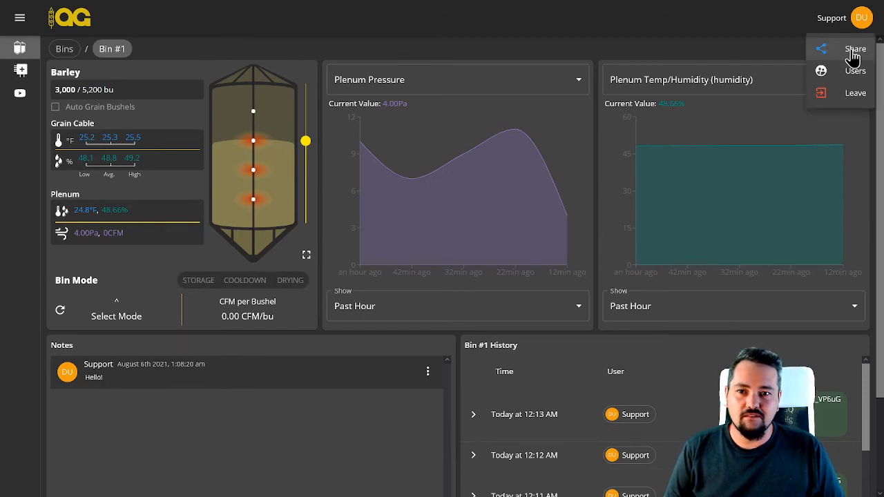
{"action": "left_click", "coordinate": [849, 50]}
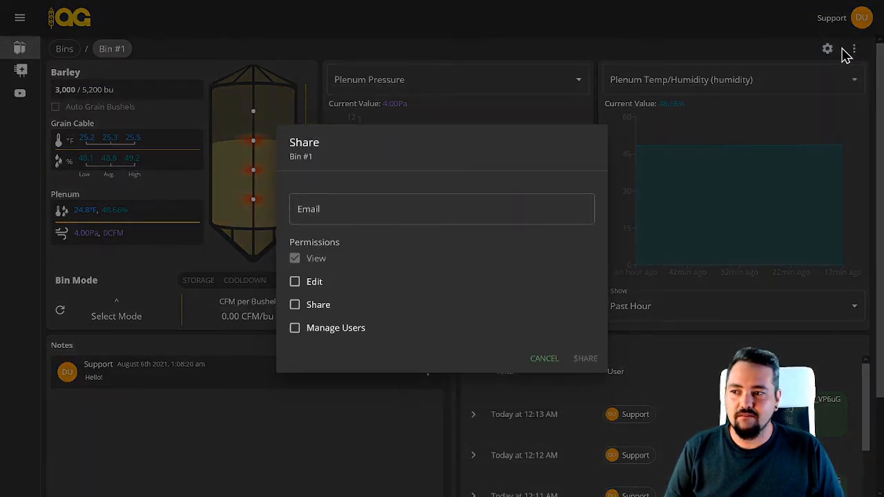
{"action": "left_click", "coordinate": [366, 213]}
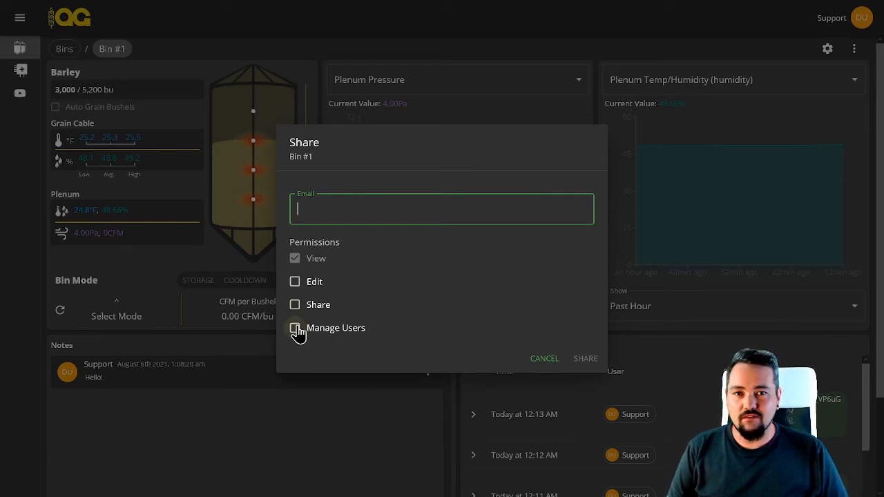
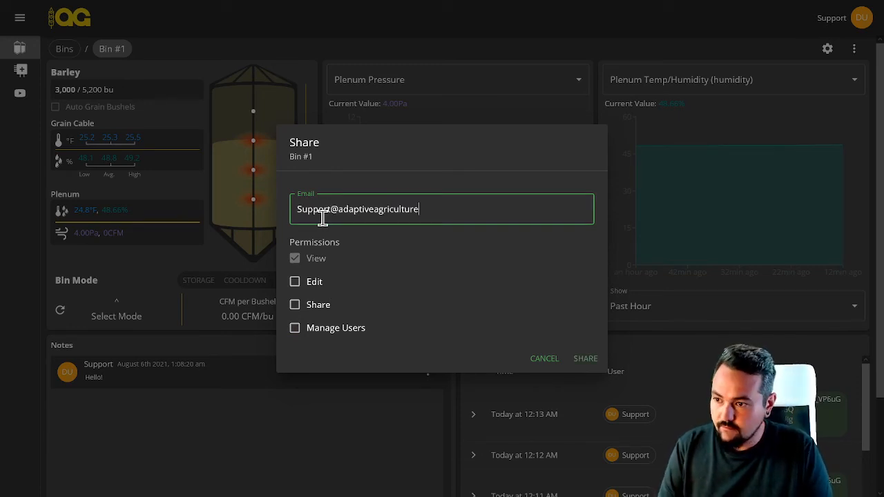
{"action": "left_click", "coordinate": [295, 281]}
{"action": "left_click", "coordinate": [295, 304]}
{"action": "left_click", "coordinate": [294, 328]}
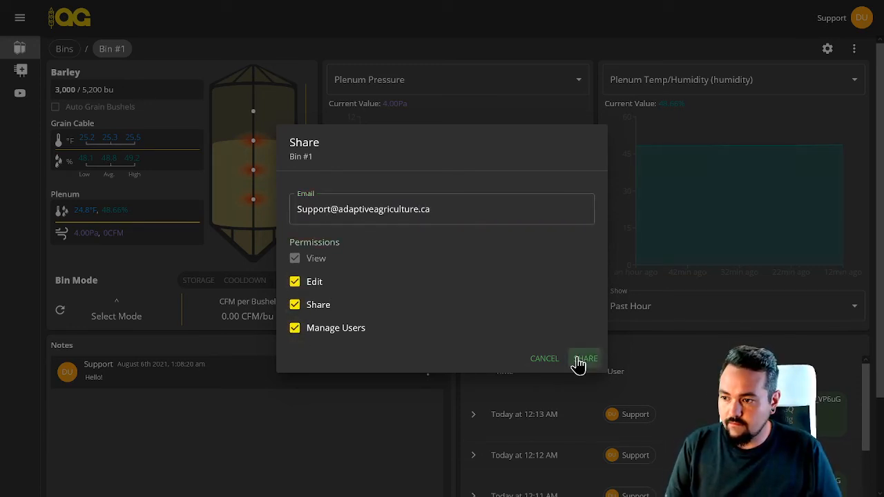
{"action": "left_click", "coordinate": [580, 362]}
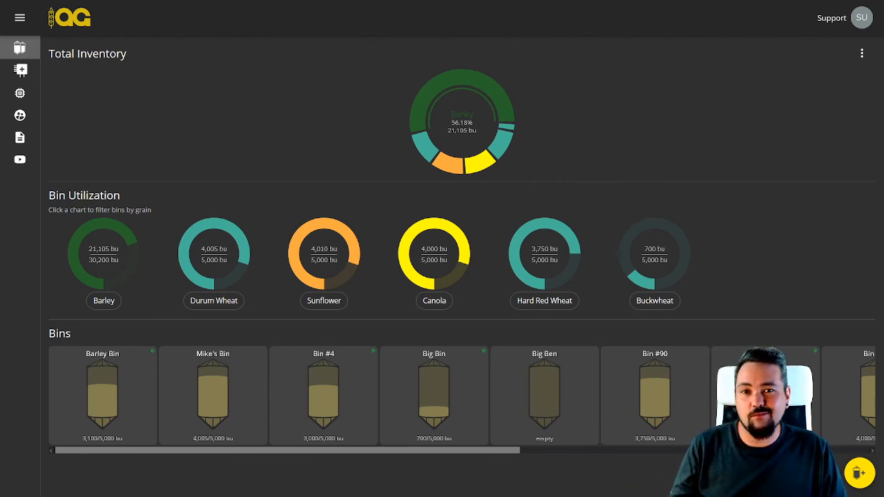
Filter the bin overview by Barley and open the shared Bin #1 to check its notes
{"action": "left_click", "coordinate": [91, 270]}
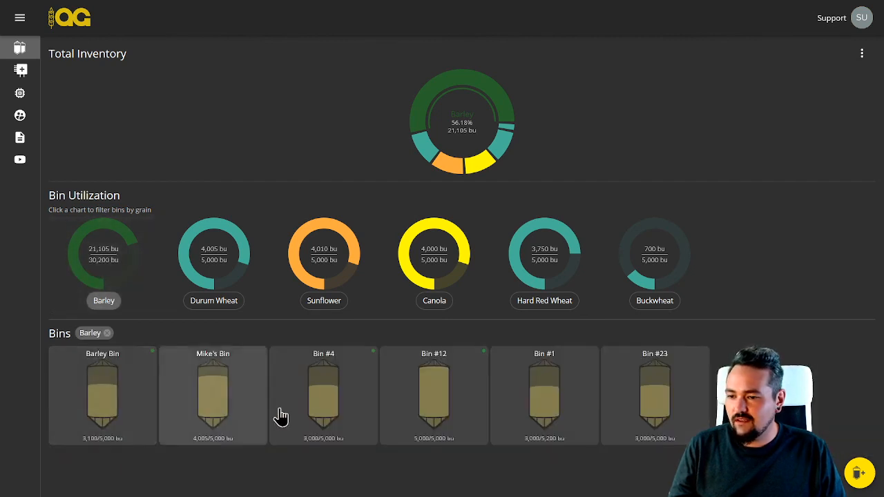
{"action": "left_click", "coordinate": [544, 389]}
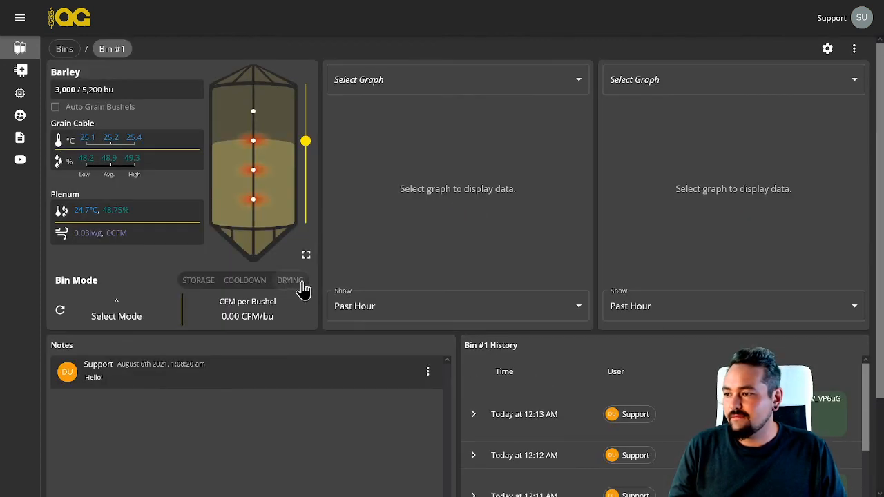
{"action": "scroll", "coordinate": [303, 288], "scroll_direction": "down", "scroll_amount": 2}
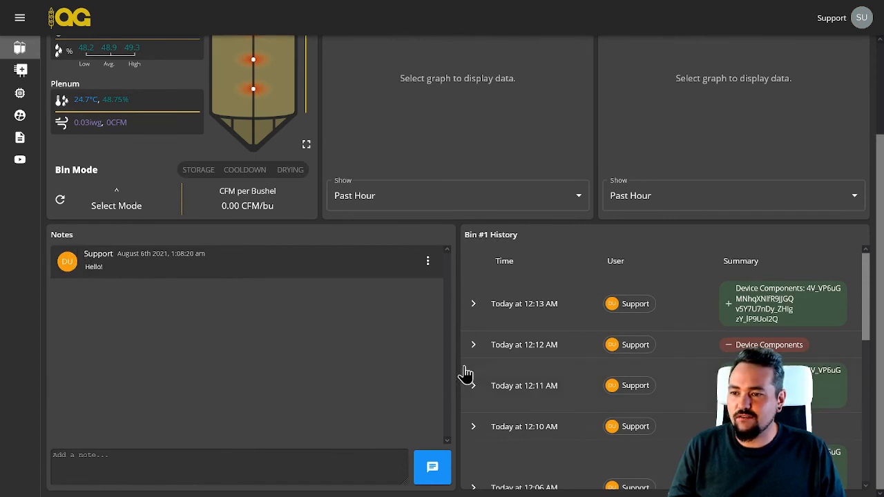
Review Bin #1's change history down to its oldest entry and return to the overview of all bins
{"action": "scroll", "coordinate": [533, 335], "scroll_direction": "down", "scroll_amount": 5}
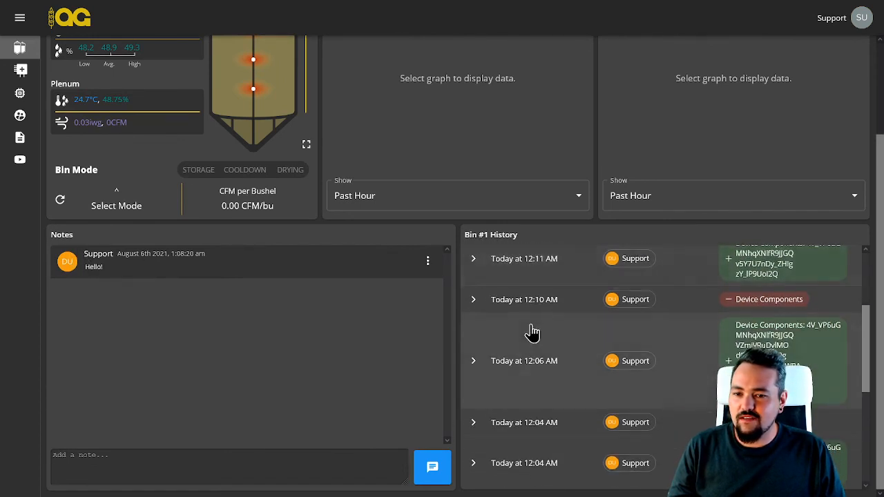
{"action": "scroll", "coordinate": [533, 334], "scroll_direction": "down", "scroll_amount": 1}
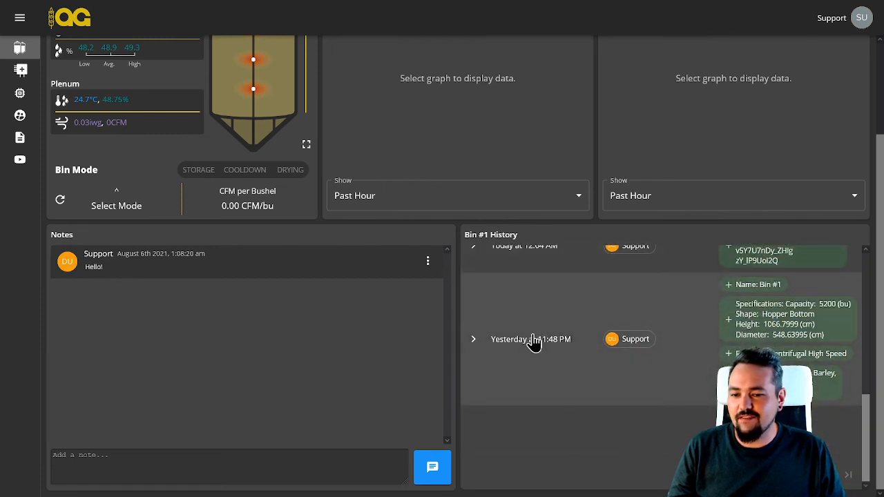
{"action": "scroll", "coordinate": [531, 342], "scroll_direction": "up", "scroll_amount": 3}
{"action": "scroll", "coordinate": [529, 339], "scroll_direction": "up", "scroll_amount": 2}
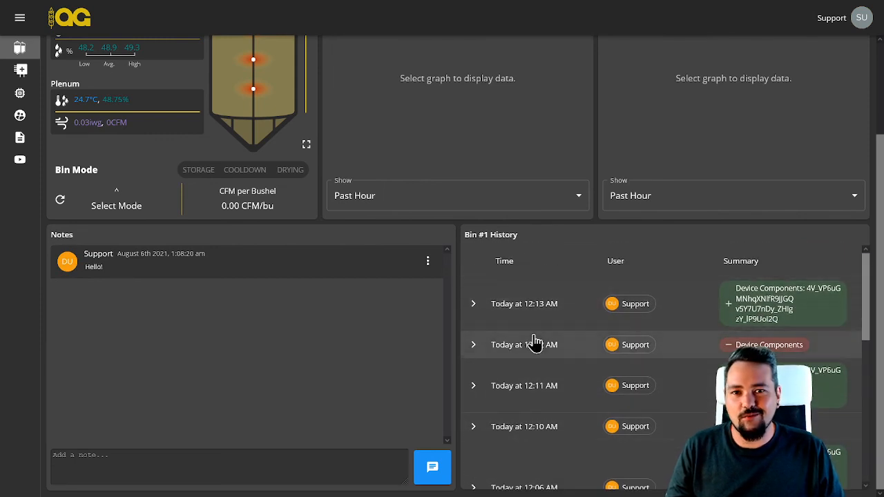
{"action": "scroll", "coordinate": [504, 338], "scroll_direction": "up", "scroll_amount": 2}
{"action": "left_click", "coordinate": [63, 50]}
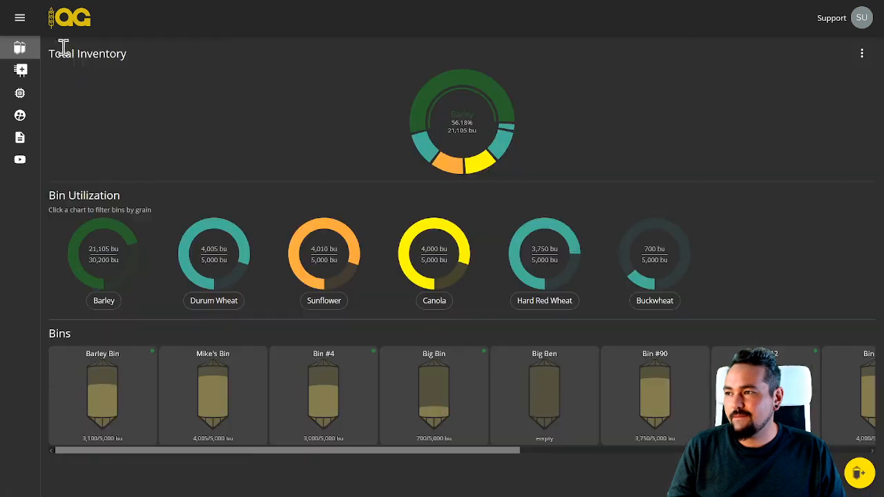